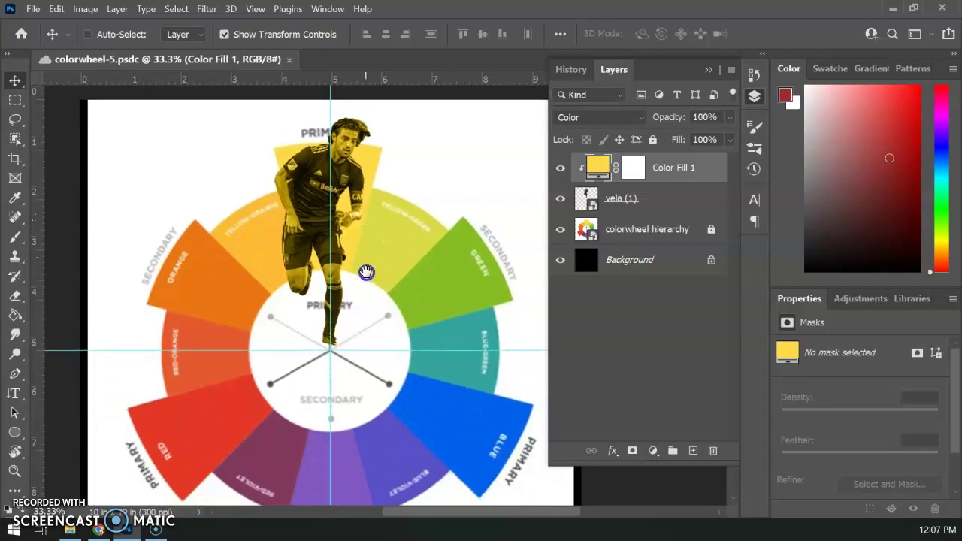
Duplicate the vela (1) player layer together with its clipped Color Fill 1 layer within the same document
{"action": "left_click", "coordinate": [684, 202]}
{"action": "left_click", "coordinate": [694, 170]}
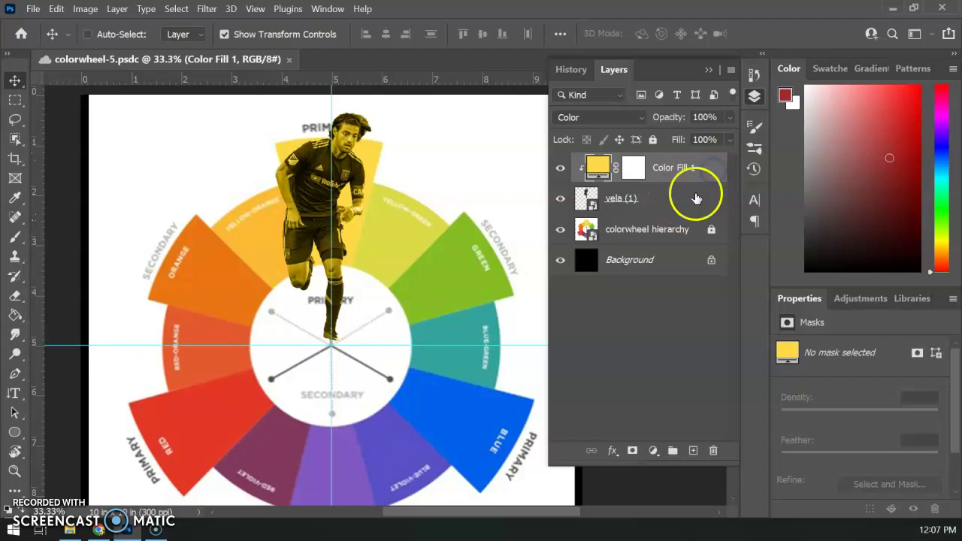
{"action": "left_click", "coordinate": [690, 206]}
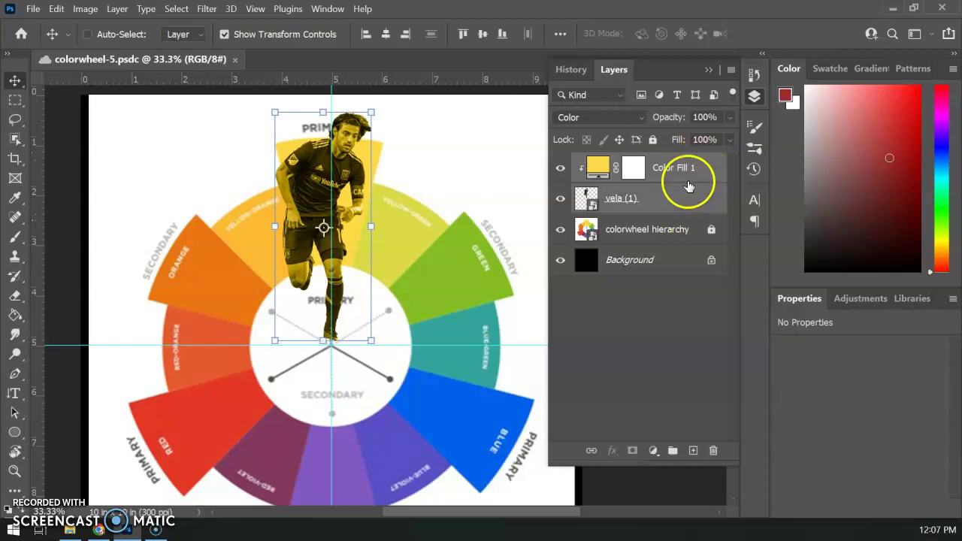
{"action": "right_click", "coordinate": [686, 185]}
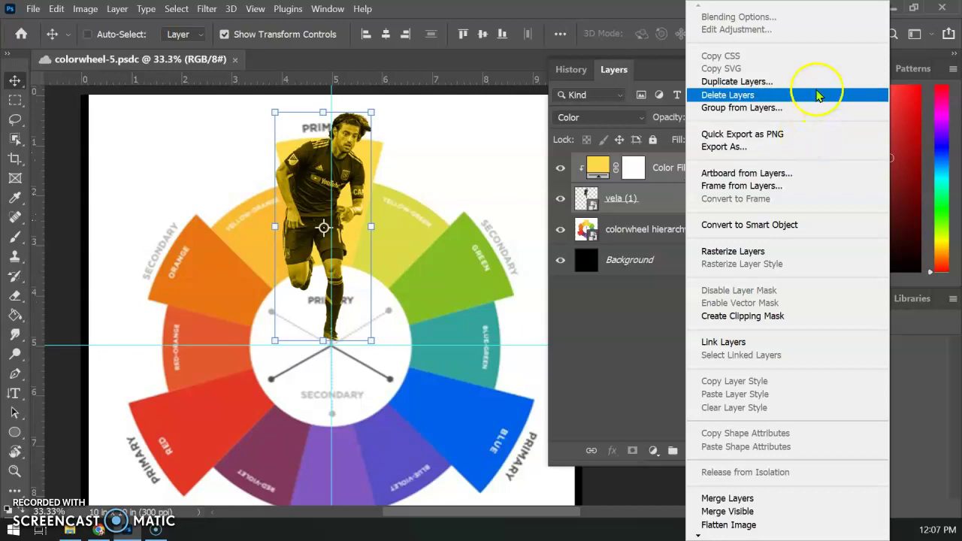
{"action": "left_click", "coordinate": [781, 83]}
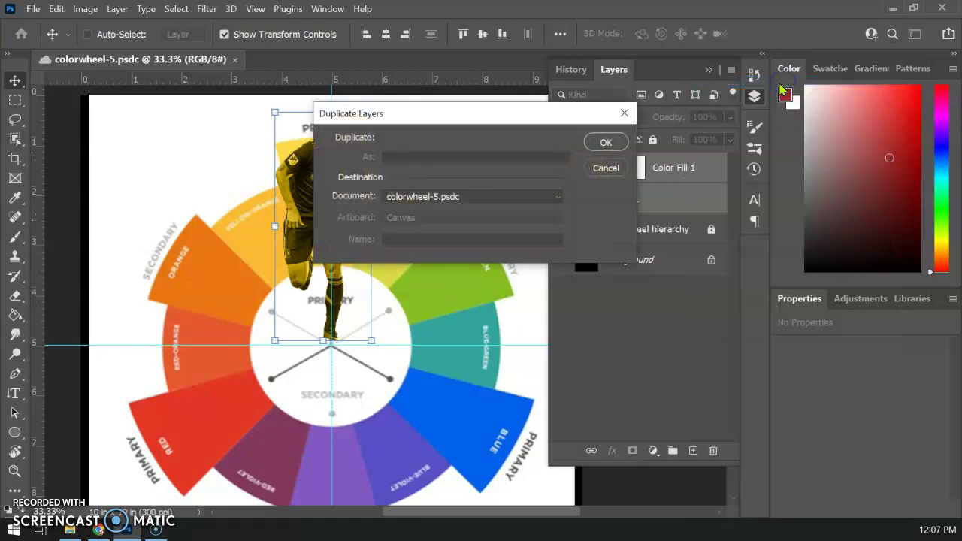
{"action": "left_click", "coordinate": [606, 143]}
Recolor the duplicated player's fill layer to blue 0061ec, sampled from the wheel's blue wedge
{"action": "left_click", "coordinate": [696, 194]}
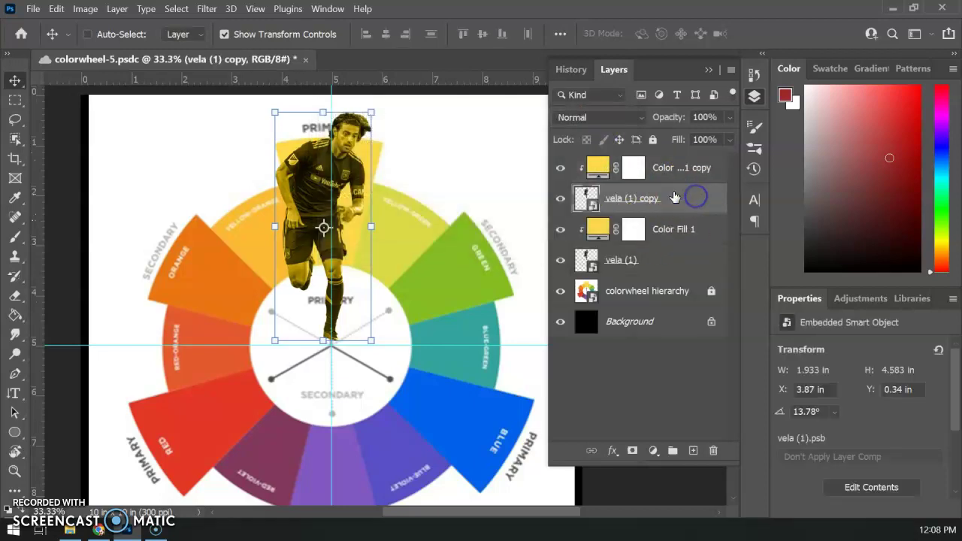
{"action": "left_click", "coordinate": [586, 197]}
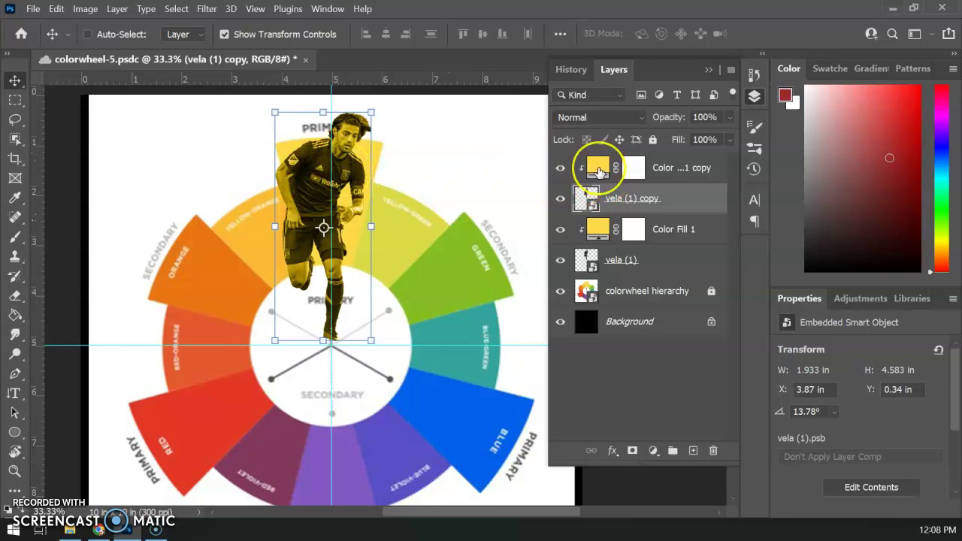
{"action": "double_click", "coordinate": [599, 170]}
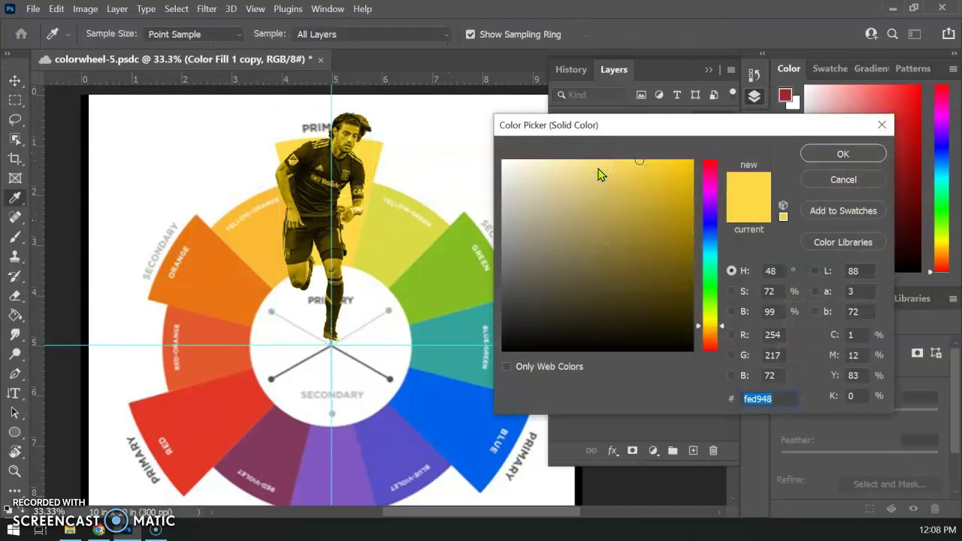
{"action": "left_click", "coordinate": [446, 407]}
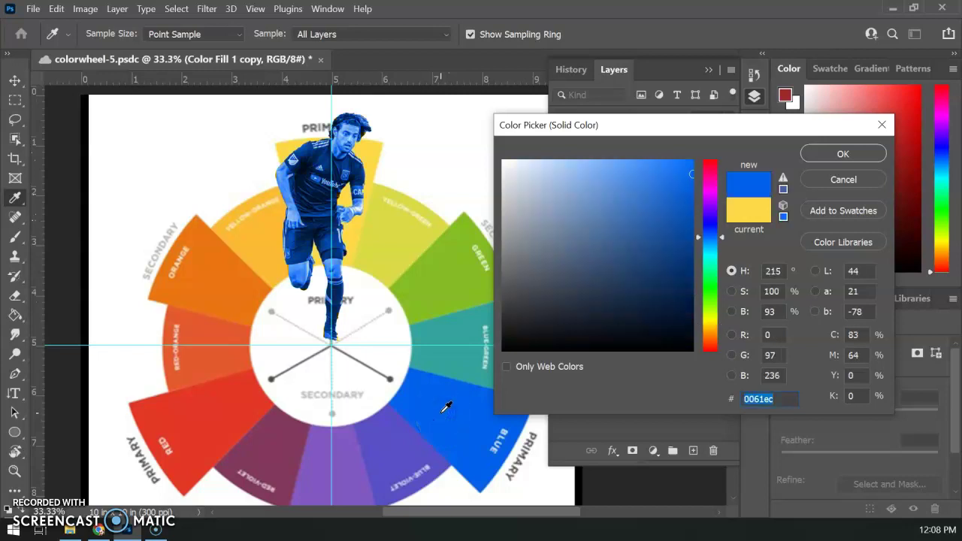
{"action": "left_click", "coordinate": [862, 151]}
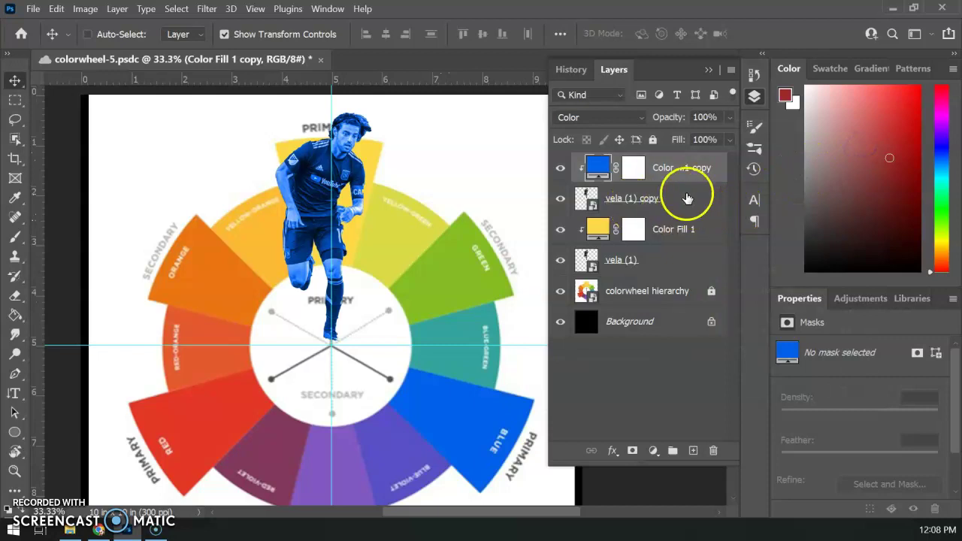
Try moving the blue player copy onto the blue wedge and rotating it to about 133°, and undo the transform
{"action": "left_click", "coordinate": [689, 199]}
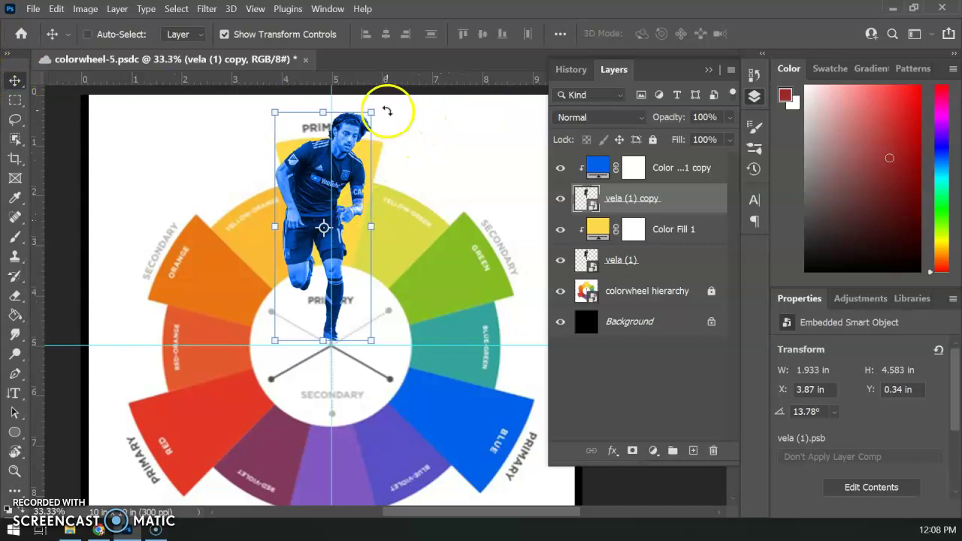
{"action": "left_click_drag", "start_coordinate": [350, 136], "coordinate": [483, 230]}
{"action": "left_click_drag", "start_coordinate": [490, 196], "coordinate": [546, 213]}
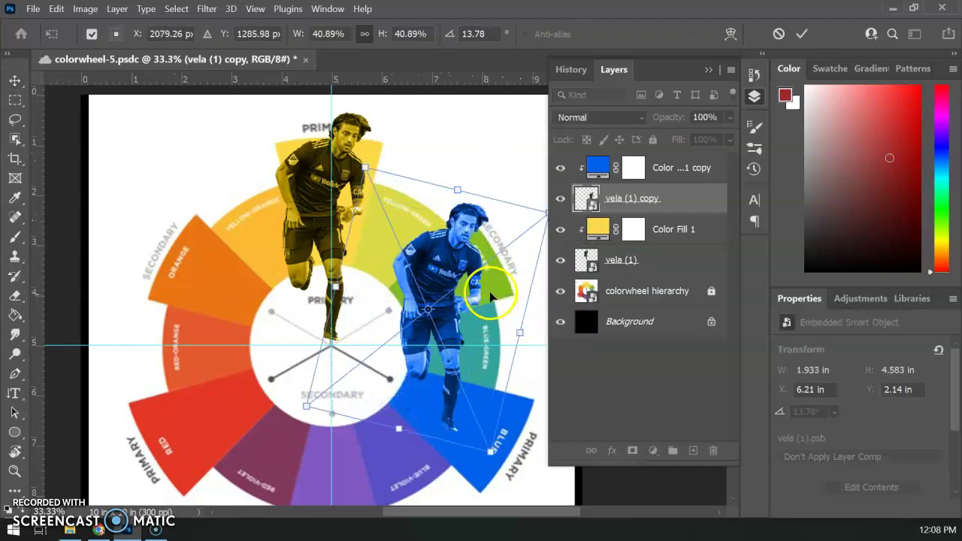
{"action": "left_click_drag", "start_coordinate": [361, 156], "coordinate": [531, 339]}
{"action": "left_click_drag", "start_coordinate": [476, 380], "coordinate": [481, 455]}
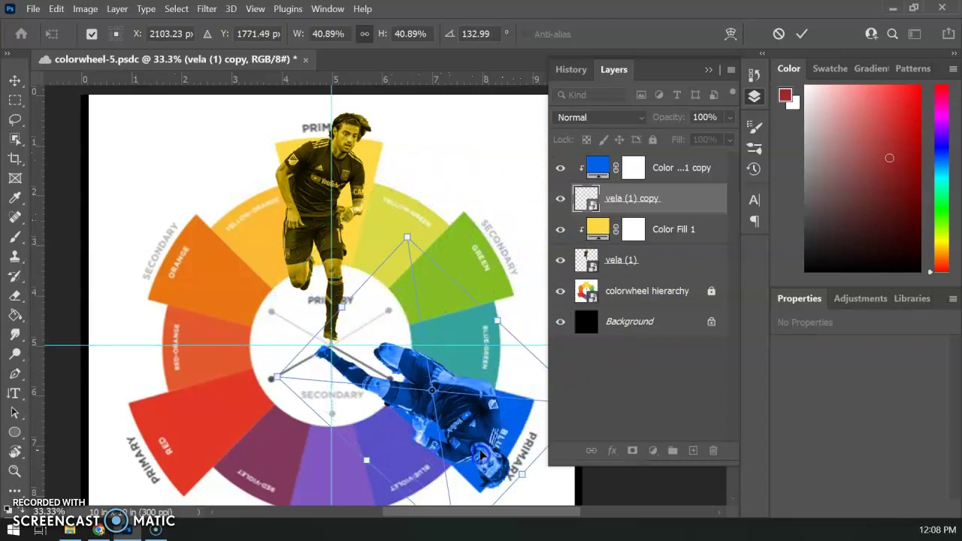
{"action": "key", "text": "Return"}
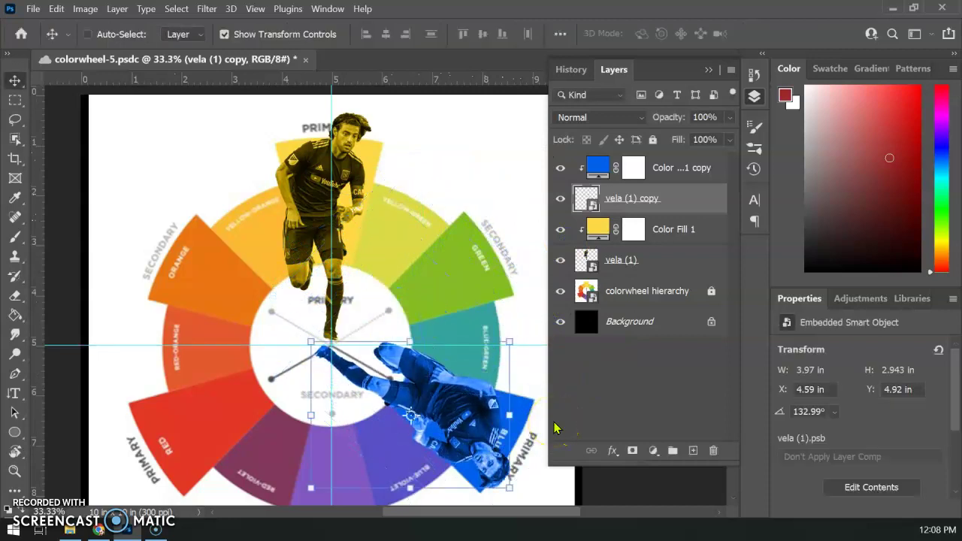
{"action": "key", "text": "ctrl+z"}
{"action": "key", "text": "ctrl+z"}
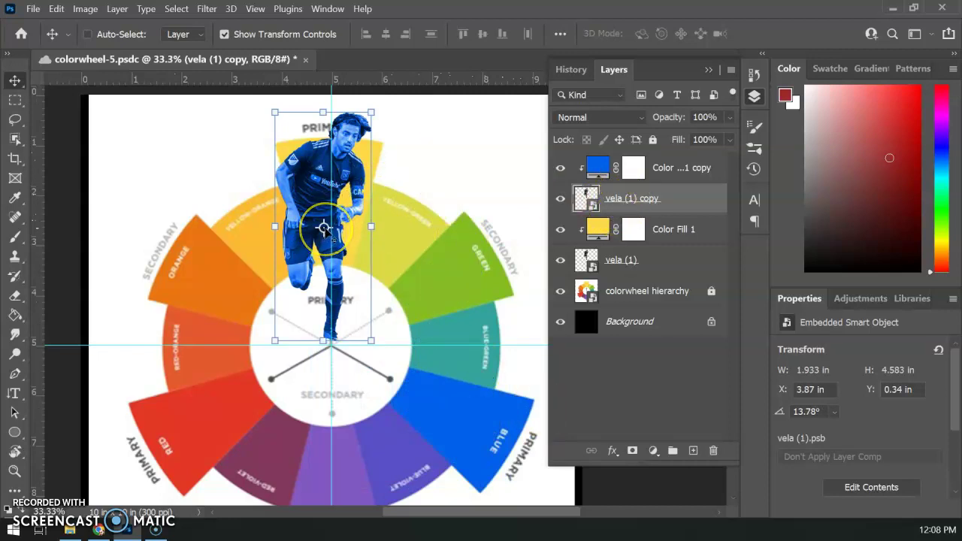
Start a free transform on the blue player copy and move its reference point to the guide intersection at the wheel's center
{"action": "key", "text": "ctrl+t"}
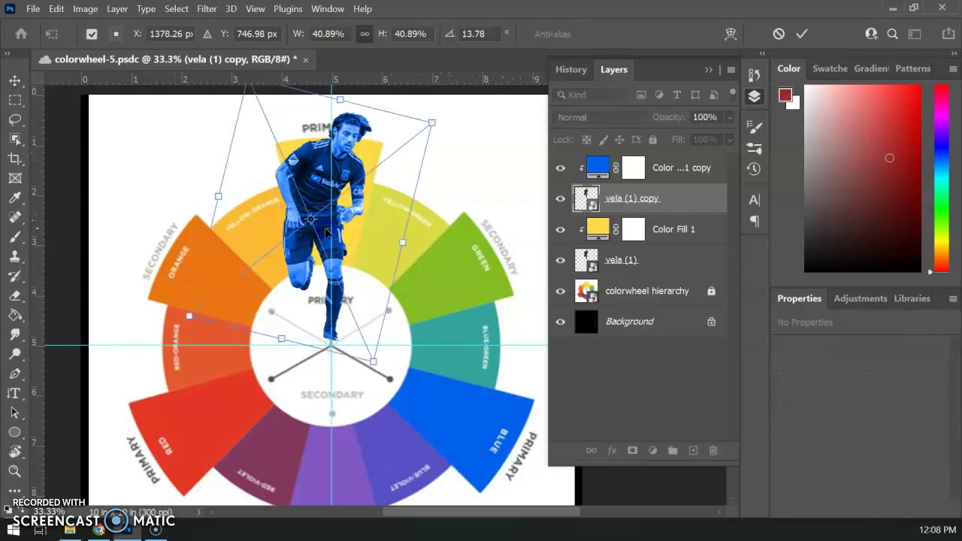
{"action": "left_click", "coordinate": [315, 218]}
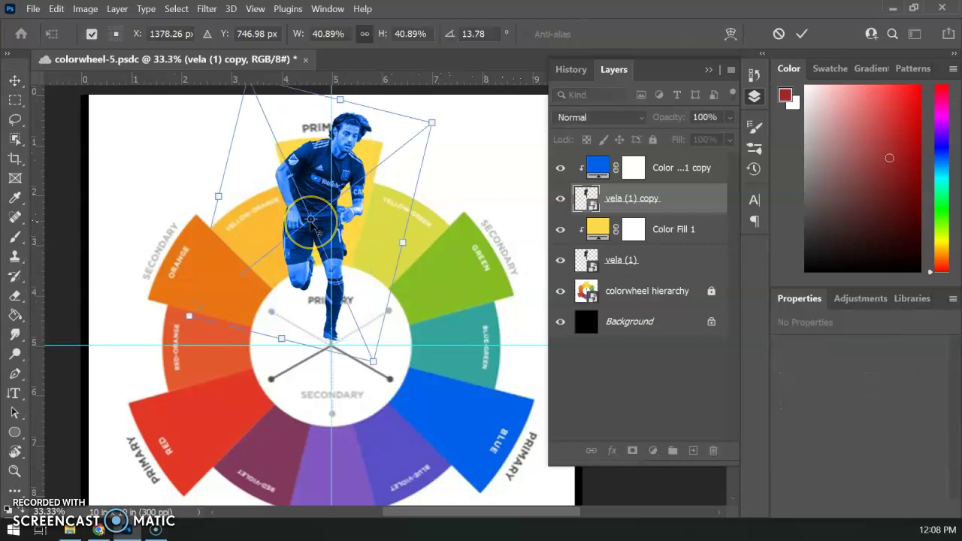
{"action": "left_click", "coordinate": [311, 220]}
{"action": "left_click", "coordinate": [371, 361]}
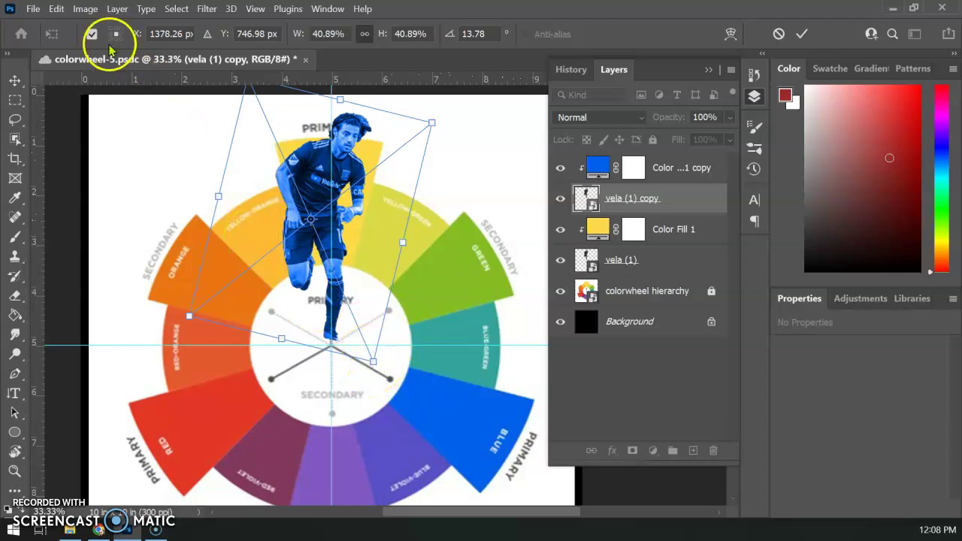
{"action": "left_click", "coordinate": [91, 36]}
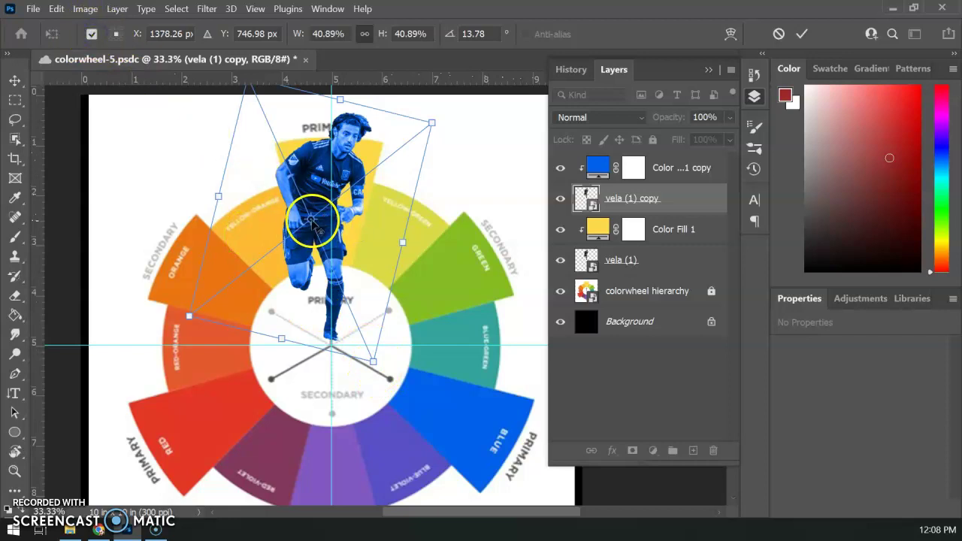
{"action": "left_click_drag", "start_coordinate": [311, 220], "coordinate": [332, 346]}
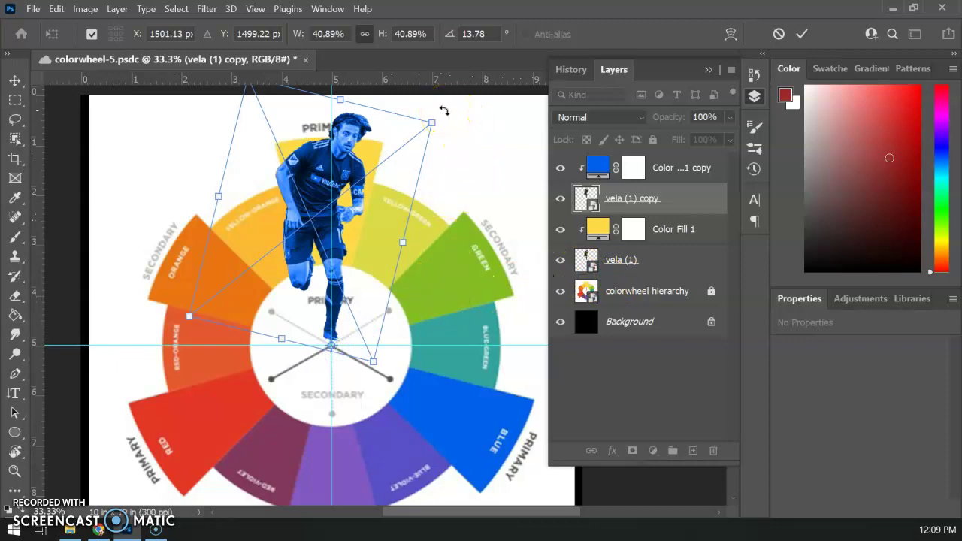
Rotate the blue player copy around the wheel's center to about 134° so it lies over the blue wedge
{"action": "left_click_drag", "start_coordinate": [444, 110], "coordinate": [439, 491]}
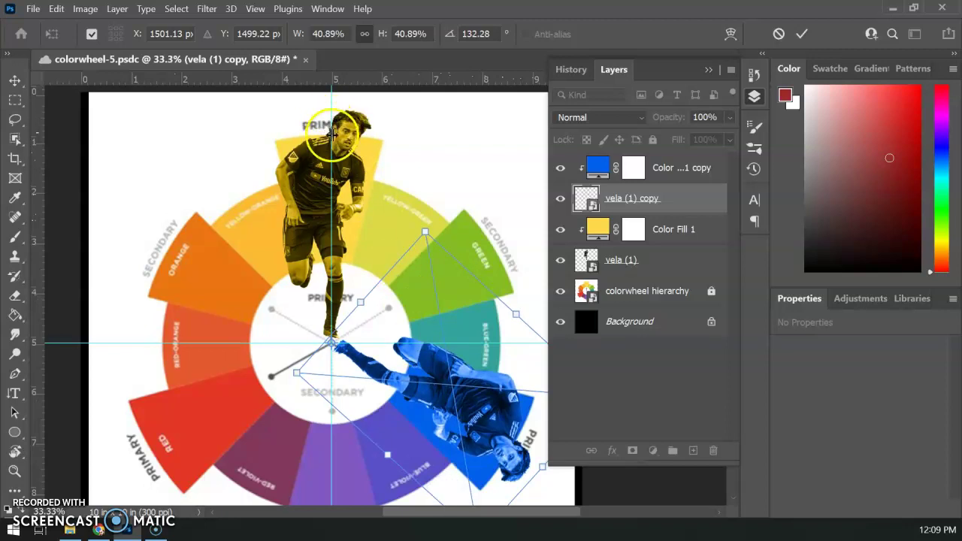
{"action": "scroll", "coordinate": [484, 412], "scroll_direction": "down", "scroll_amount": 3}
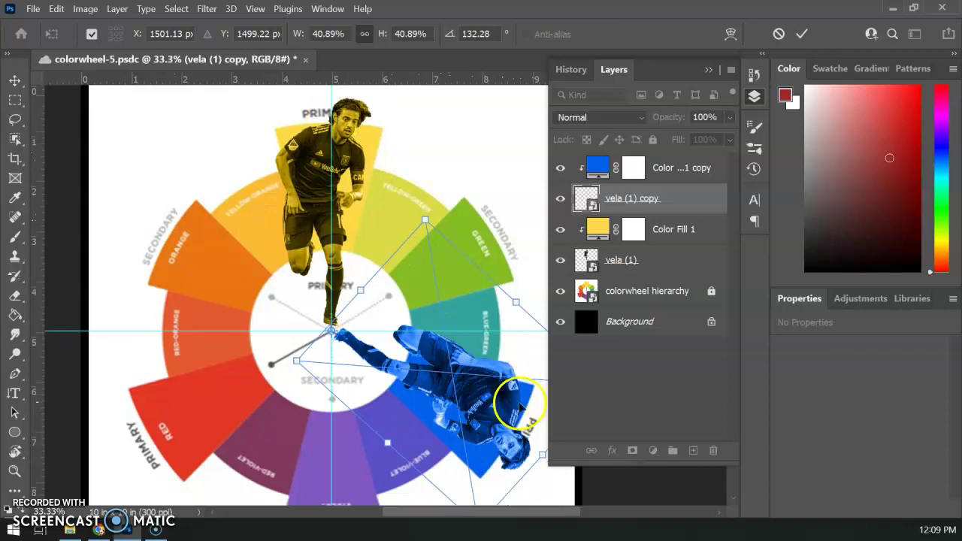
{"action": "left_click_drag", "start_coordinate": [514, 399], "coordinate": [396, 380]}
{"action": "left_click_drag", "start_coordinate": [356, 465], "coordinate": [354, 475]}
{"action": "left_click_drag", "start_coordinate": [226, 155], "coordinate": [251, 210]}
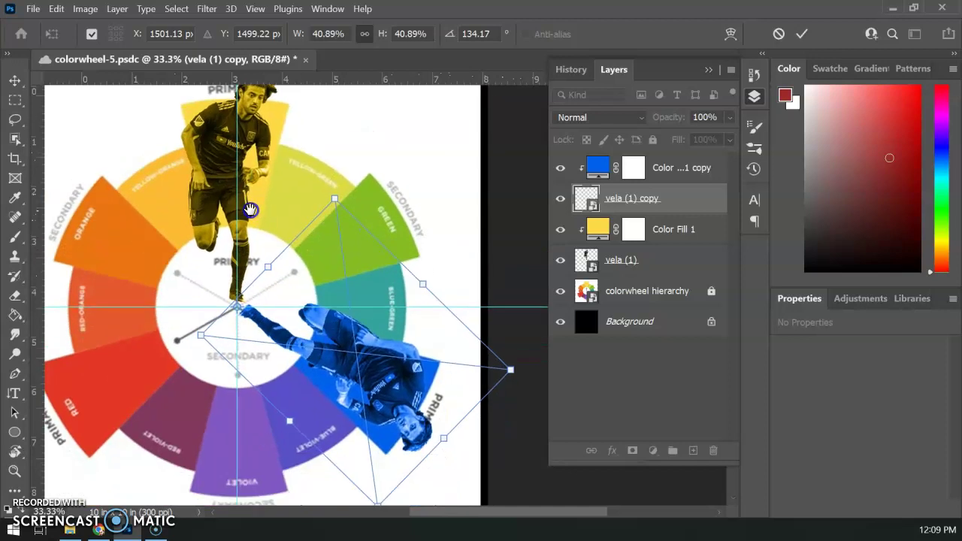
Apply the rotation and duplicate the blue player layer together with its clipped blue fill layer
{"action": "left_click", "coordinate": [613, 189]}
{"action": "left_click_drag", "start_coordinate": [613, 189], "coordinate": [681, 172]}
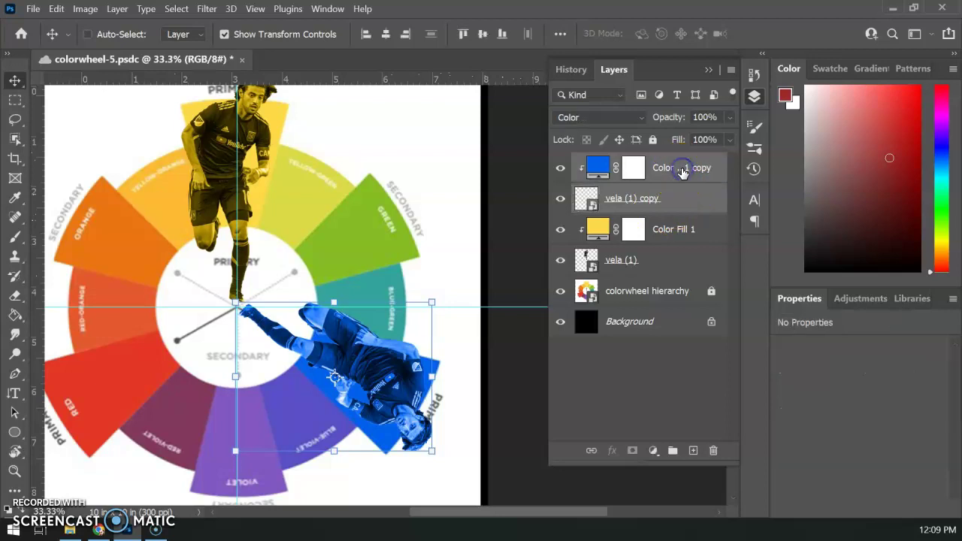
{"action": "right_click", "coordinate": [681, 170]}
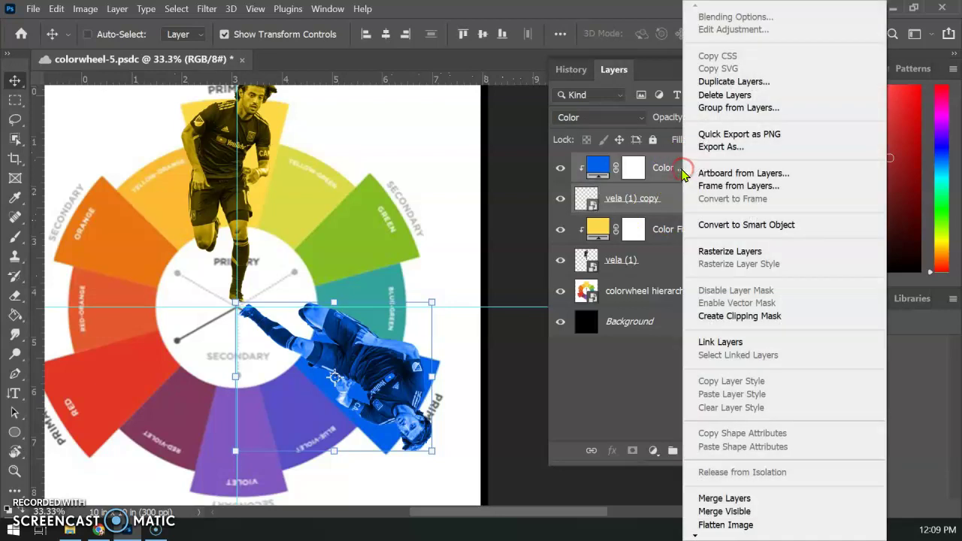
{"action": "left_click", "coordinate": [752, 81]}
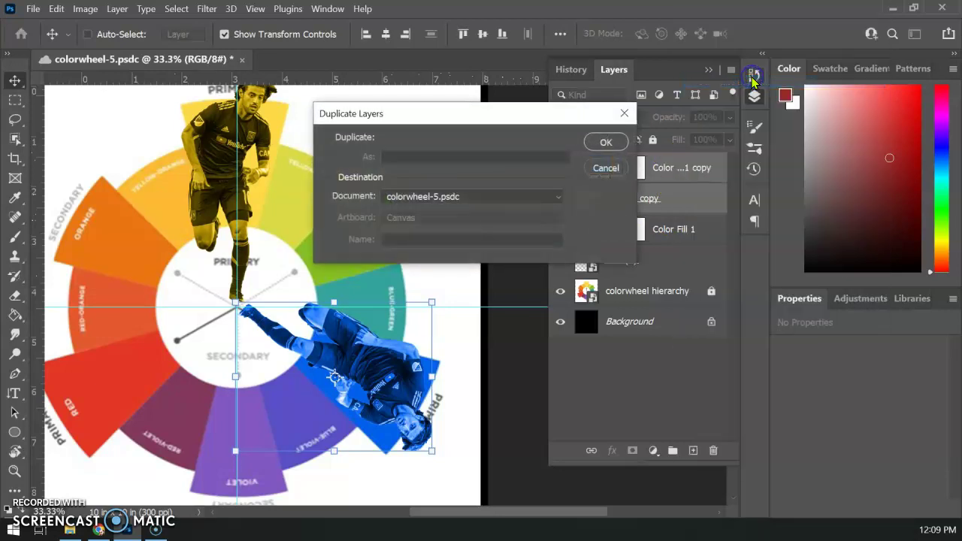
{"action": "left_click", "coordinate": [610, 143]}
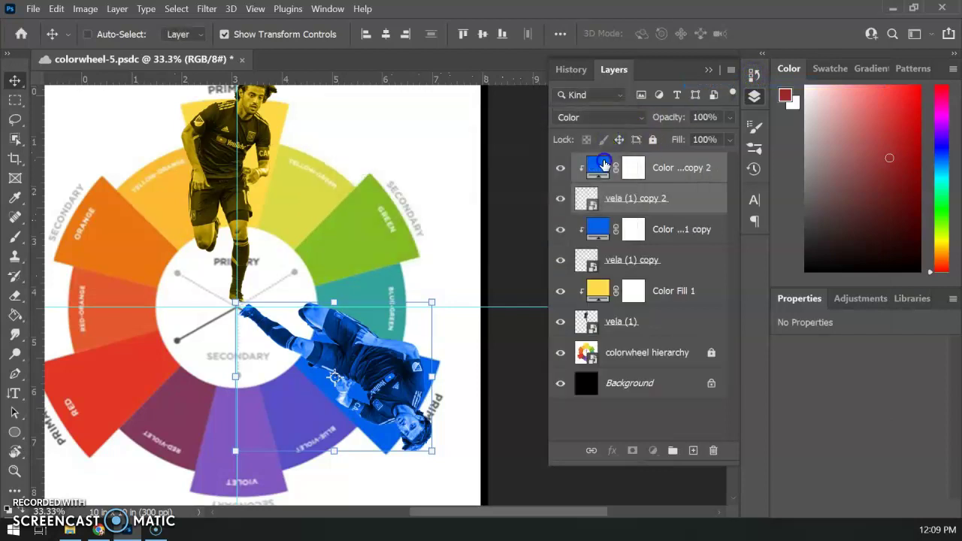
Recolor the newest fill copy to red e43726, sampled from the wheel's red wedge
{"action": "double_click", "coordinate": [604, 166]}
{"action": "left_click_drag", "start_coordinate": [157, 348], "coordinate": [142, 366]}
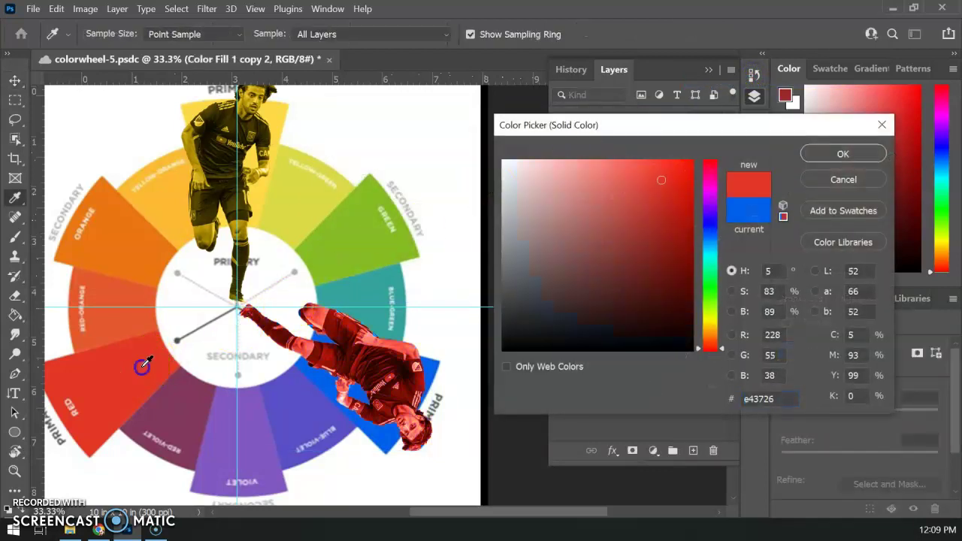
{"action": "left_click", "coordinate": [859, 152]}
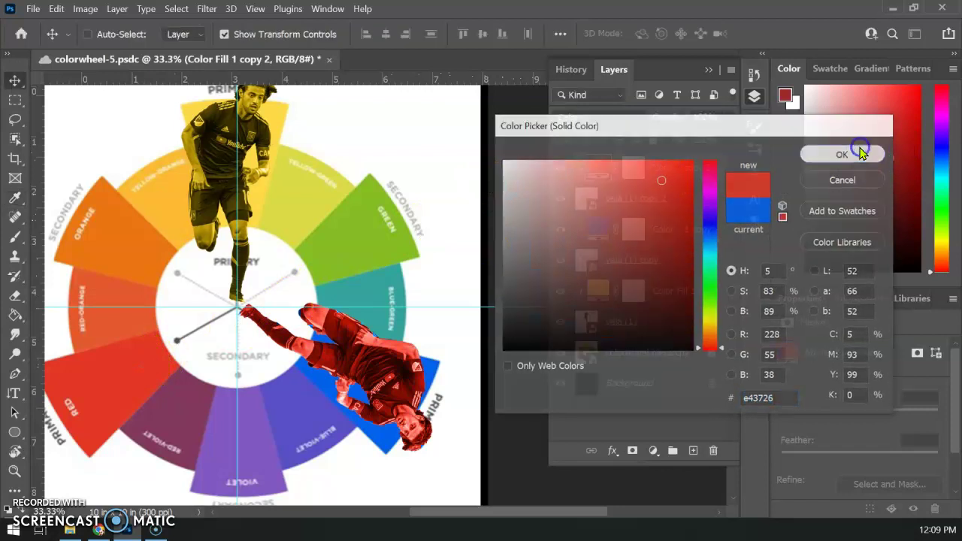
Start a free transform on the red player copy and move its reference point to the wheel's center
{"action": "left_click", "coordinate": [705, 201]}
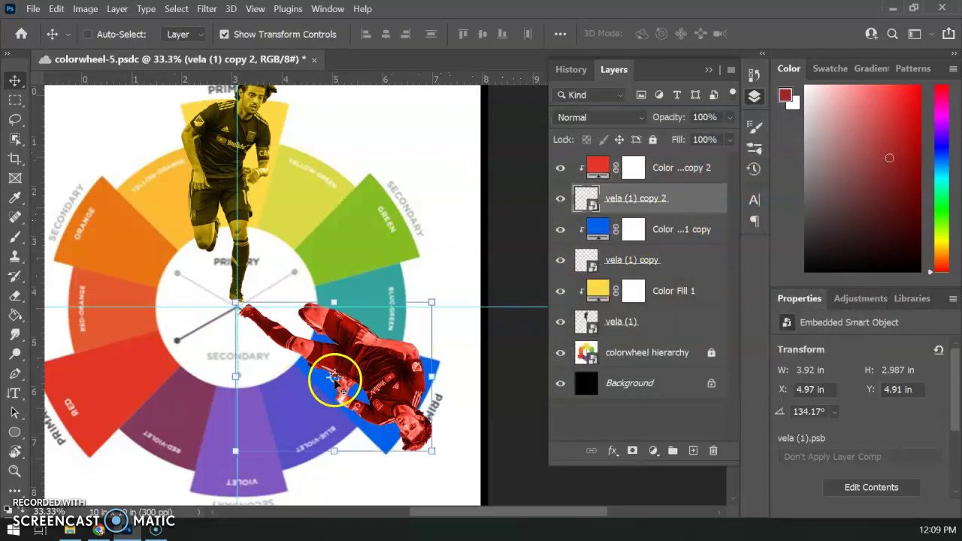
{"action": "key", "text": "ctrl+t"}
{"action": "left_click", "coordinate": [356, 352]}
{"action": "left_click_drag", "start_coordinate": [356, 353], "coordinate": [238, 309]}
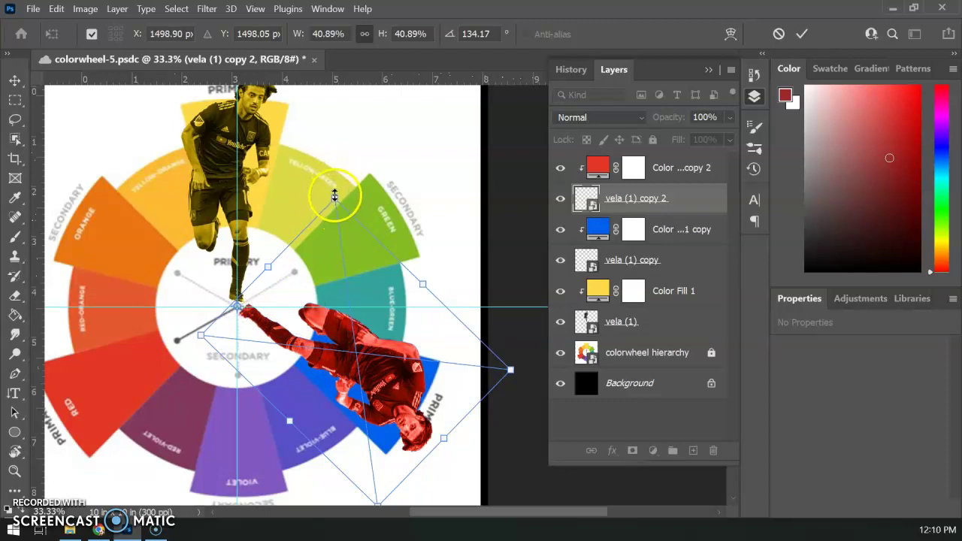
Rotate the red player copy around the wheel's center to about -107° over the red wedge and apply the transform
{"action": "left_click_drag", "start_coordinate": [336, 184], "coordinate": [286, 417]}
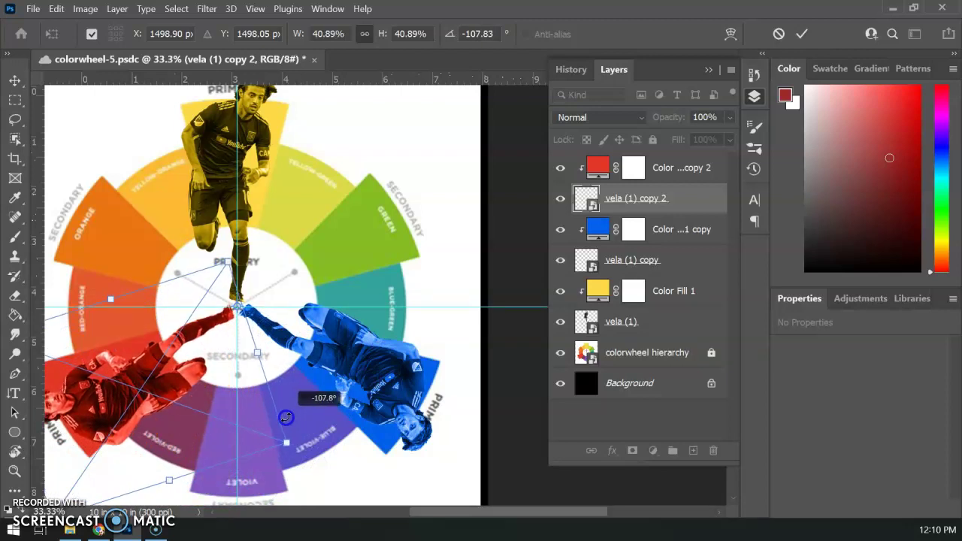
{"action": "left_click_drag", "start_coordinate": [303, 384], "coordinate": [401, 341]}
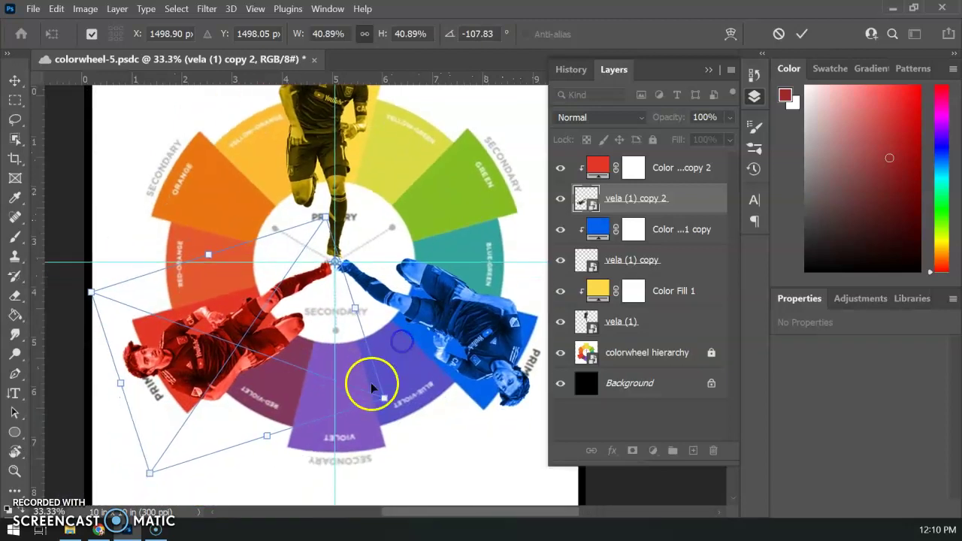
{"action": "left_click_drag", "start_coordinate": [396, 400], "coordinate": [396, 400]}
{"action": "key", "text": "Return"}
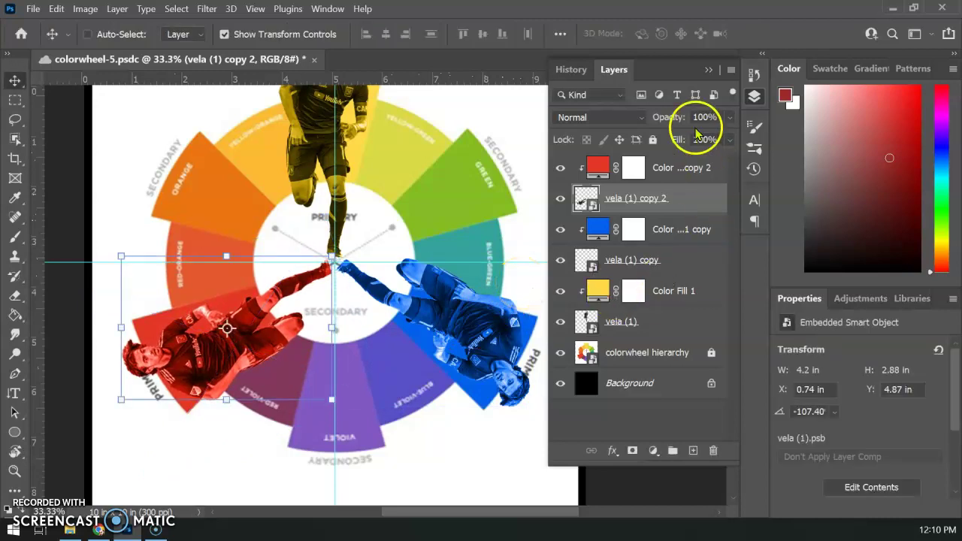
{"action": "left_click", "coordinate": [668, 324]}
{"action": "left_click", "coordinate": [679, 300]}
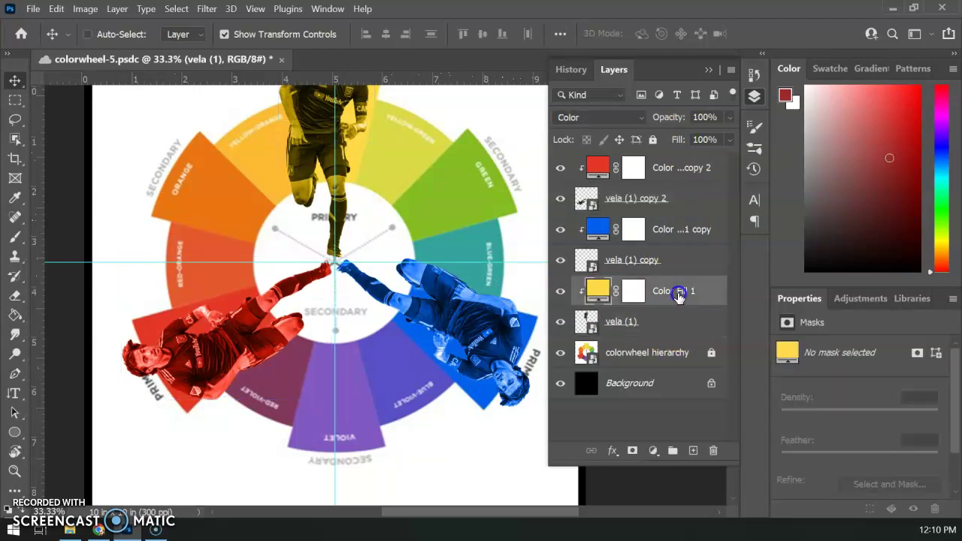
{"action": "left_click", "coordinate": [674, 323], "text": "shift"}
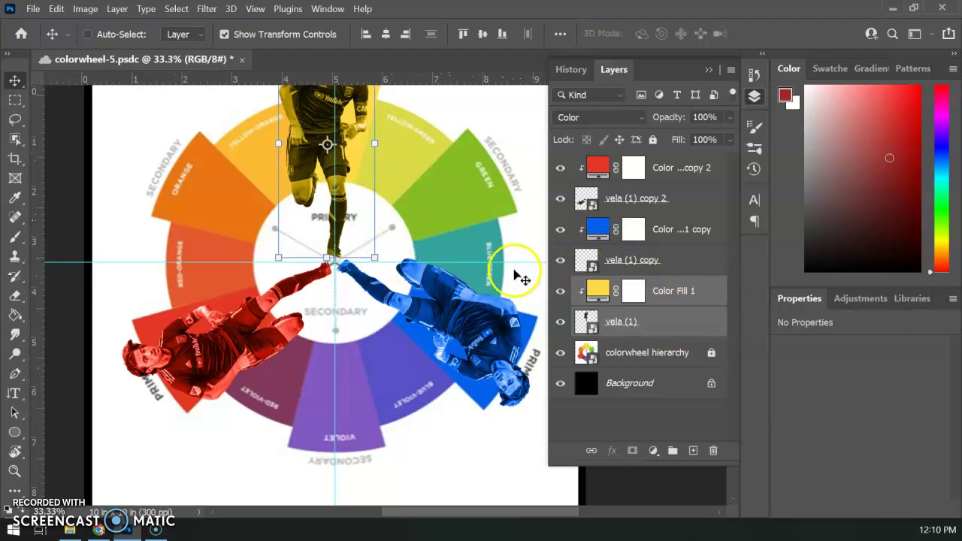
{"action": "scroll", "coordinate": [430, 204], "scroll_direction": "up", "scroll_amount": 3}
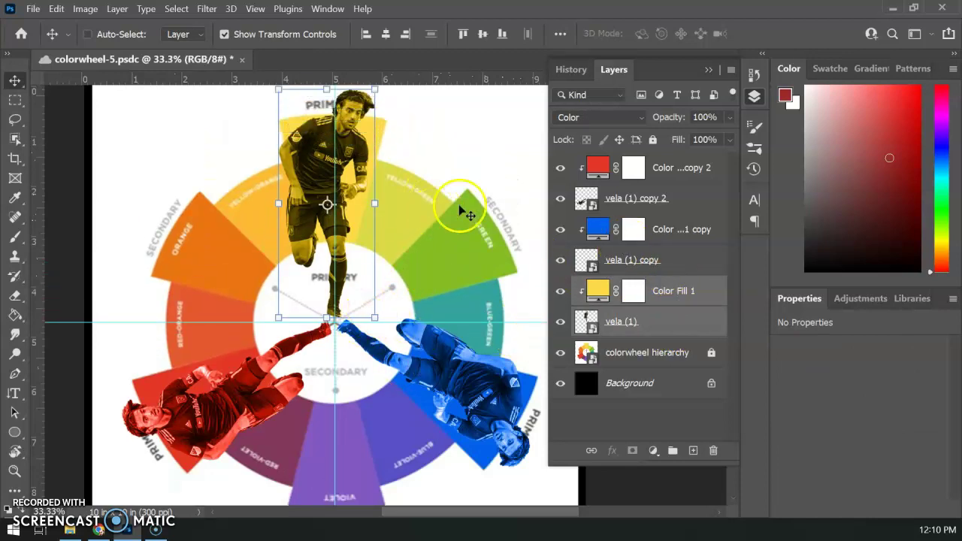
{"action": "left_click", "coordinate": [684, 311]}
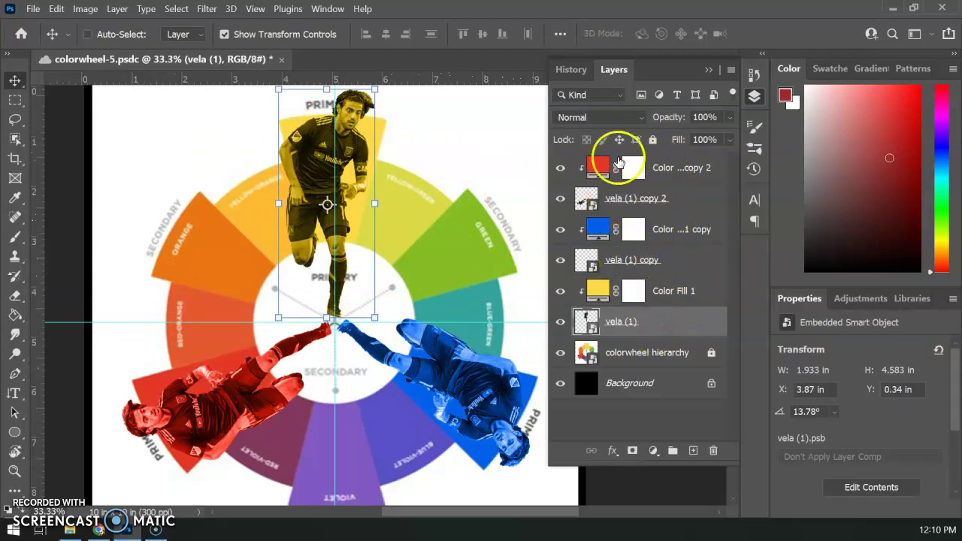
{"action": "left_click", "coordinate": [686, 203]}
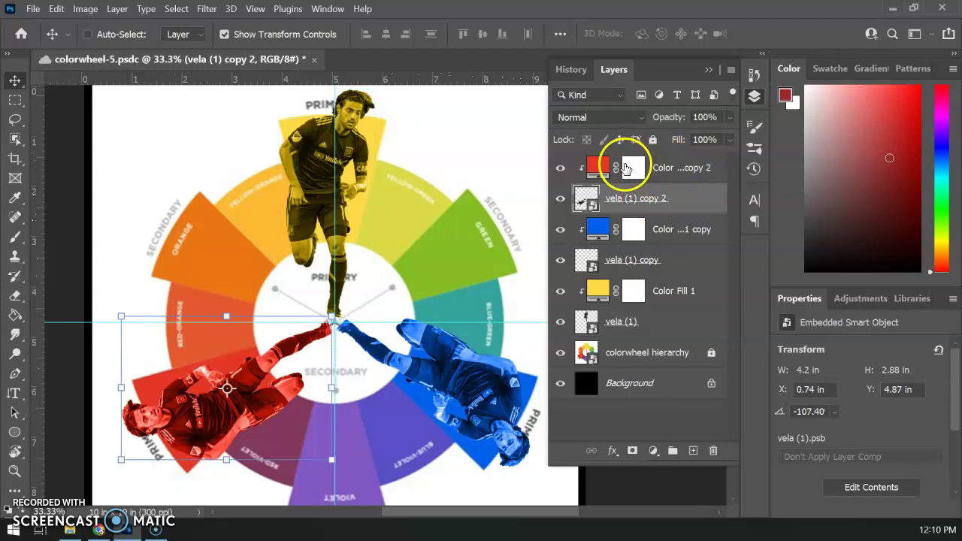
Group the red, blue and yellow player layers with their clipped color fills and name the group Primary
{"action": "left_click", "coordinate": [693, 170]}
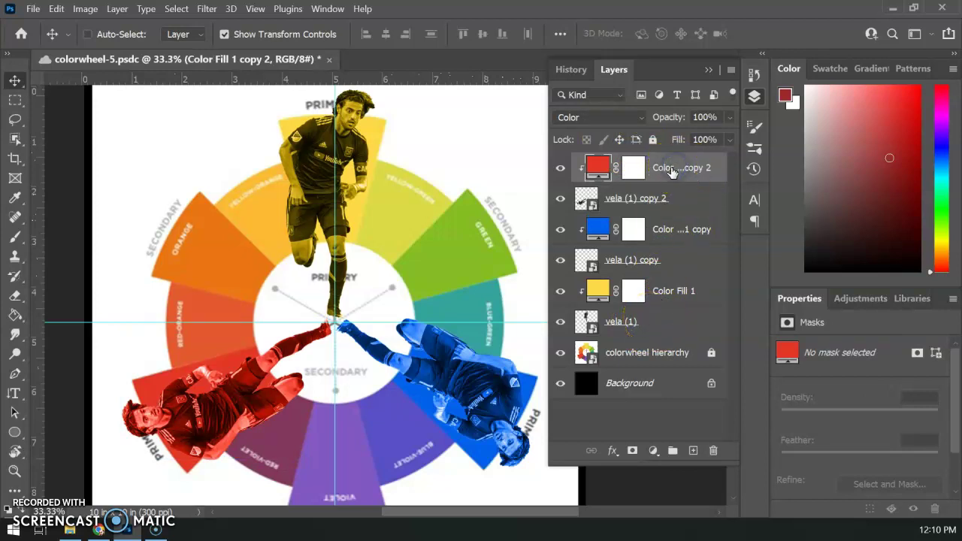
{"action": "left_click", "coordinate": [677, 326], "text": "shift"}
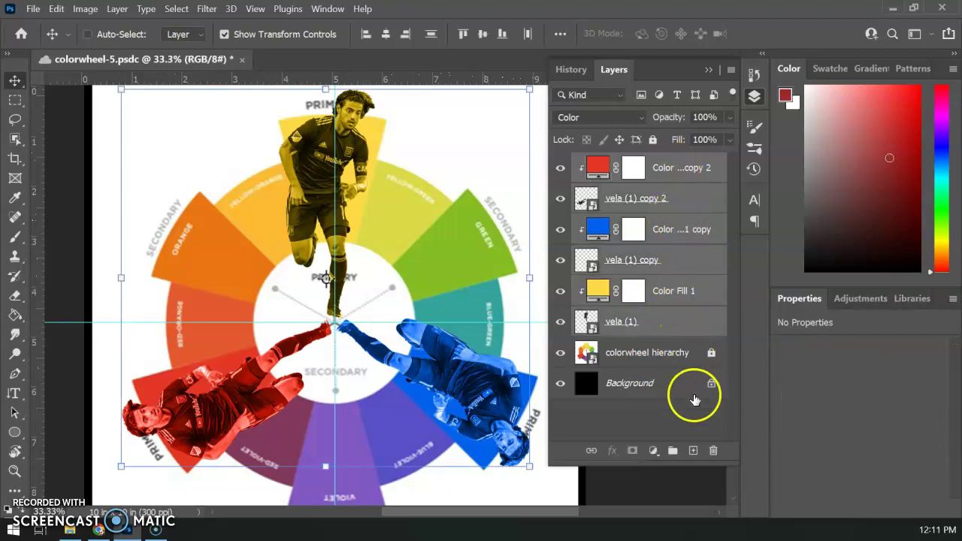
{"action": "left_click", "coordinate": [673, 452]}
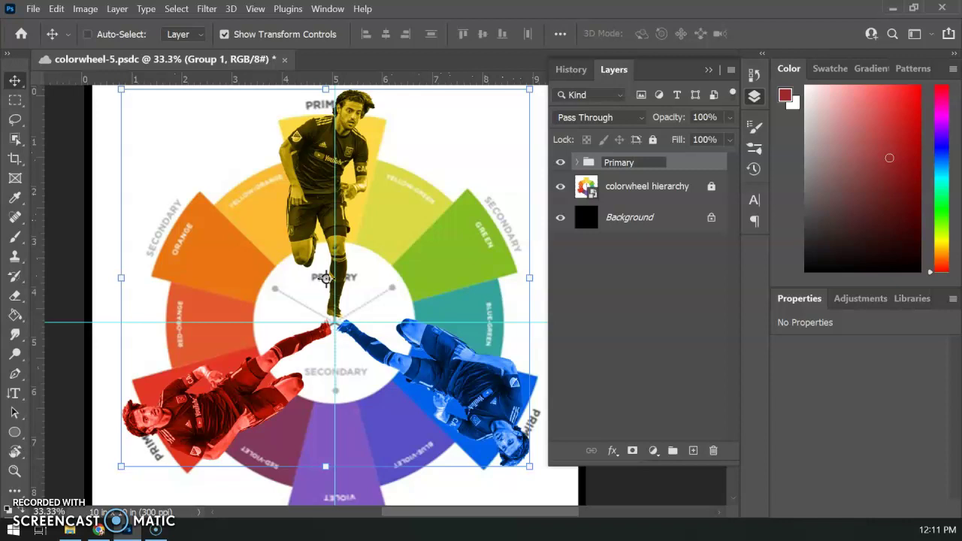
{"action": "left_click", "coordinate": [691, 157]}
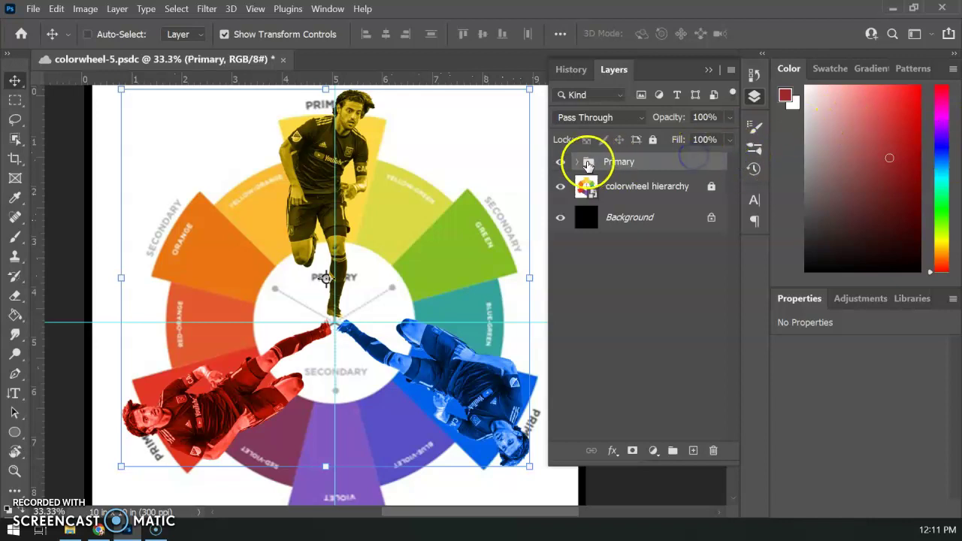
Inspect the layers inside the Primary group and toggle its visibility to compare the players with the bare wheel
{"action": "left_click", "coordinate": [578, 163]}
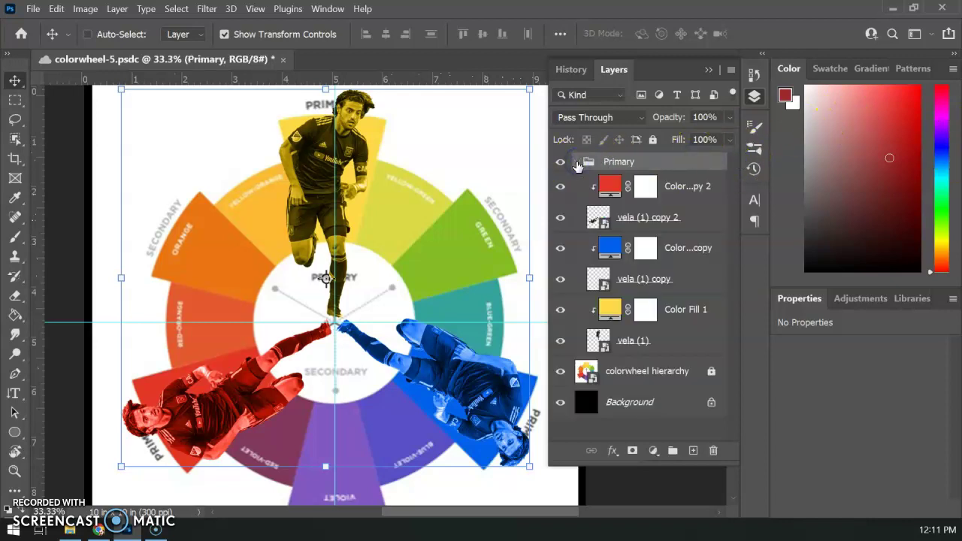
{"action": "left_click", "coordinate": [577, 163]}
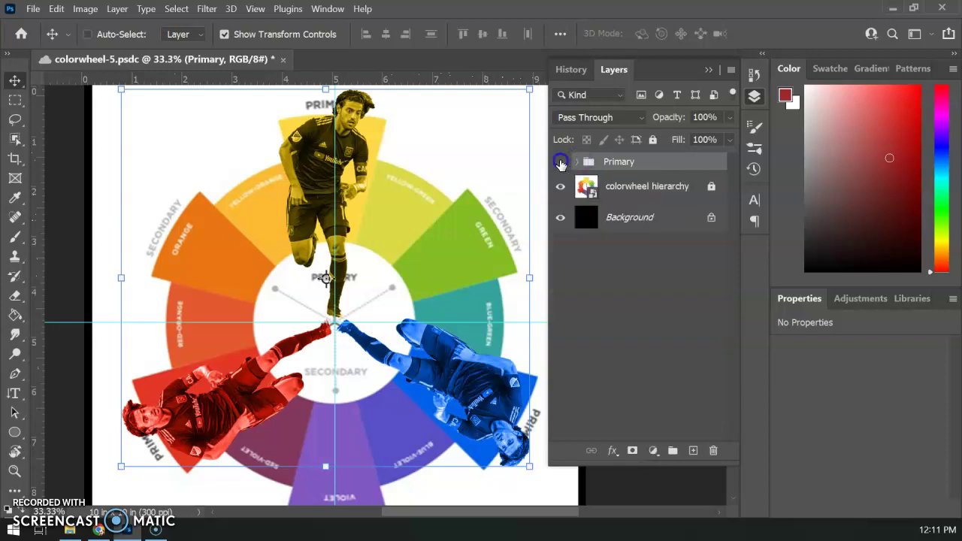
{"action": "left_click", "coordinate": [560, 162]}
{"action": "left_click", "coordinate": [560, 162]}
{"action": "left_click", "coordinate": [560, 163]}
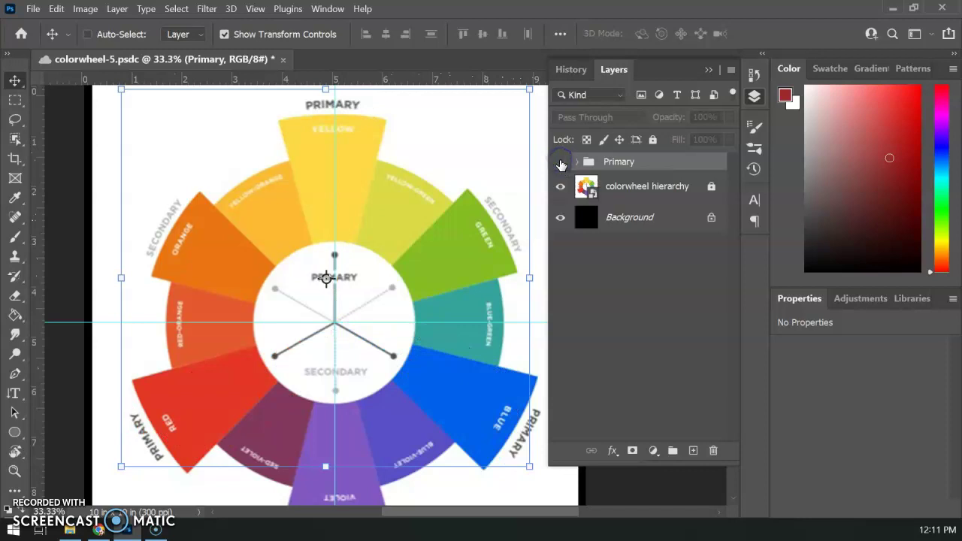
{"action": "left_click", "coordinate": [560, 162]}
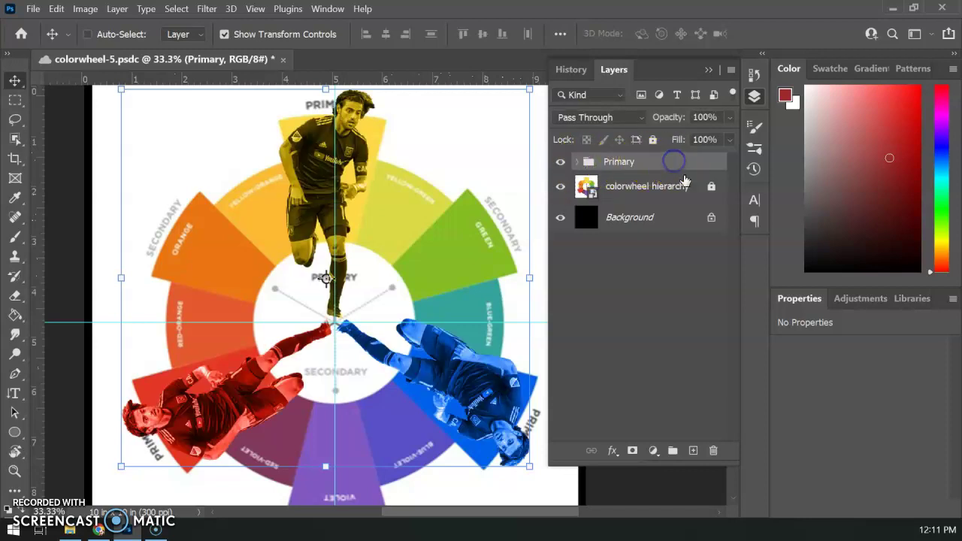
Scale the Primary group up to about 103% around the wheel's center, apply the transform and save the document
{"action": "left_click", "coordinate": [325, 279]}
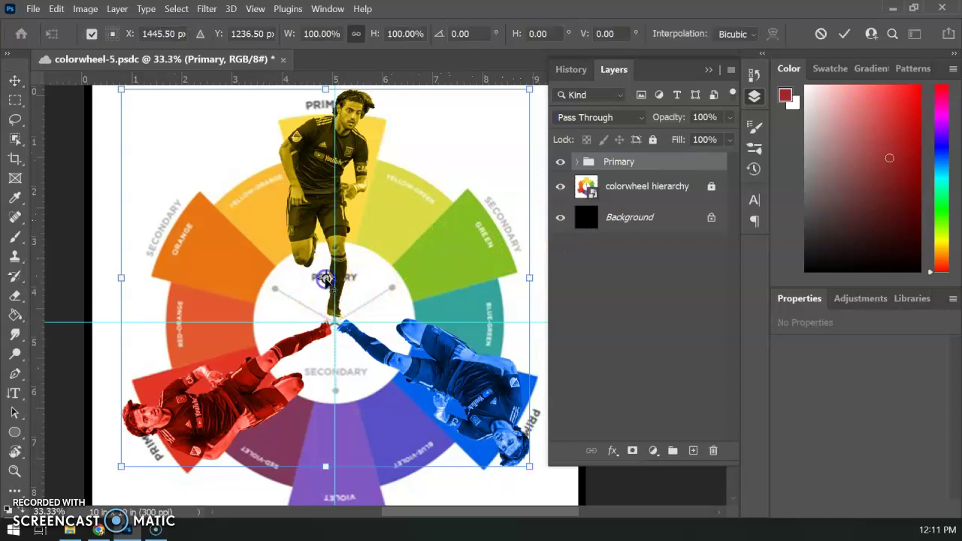
{"action": "left_click_drag", "start_coordinate": [324, 279], "coordinate": [334, 324]}
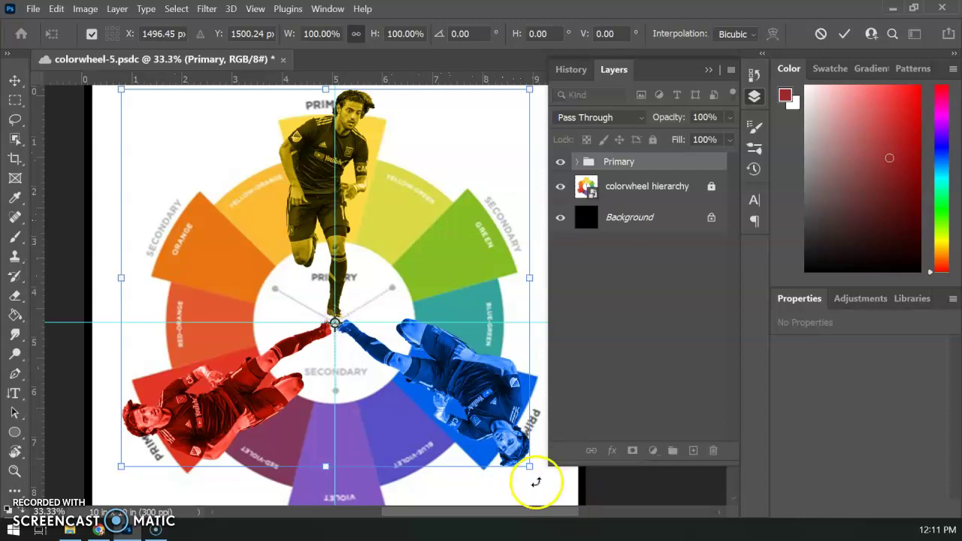
{"action": "left_click_drag", "start_coordinate": [531, 467], "coordinate": [507, 451]}
{"action": "scroll", "coordinate": [474, 386], "scroll_direction": "up", "scroll_amount": 3}
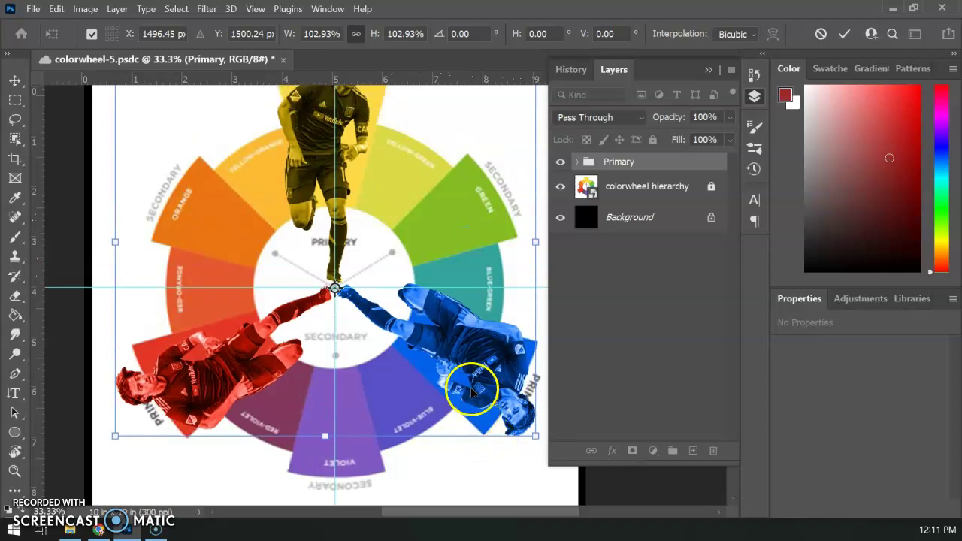
{"action": "scroll", "coordinate": [470, 391], "scroll_direction": "down", "scroll_amount": 2}
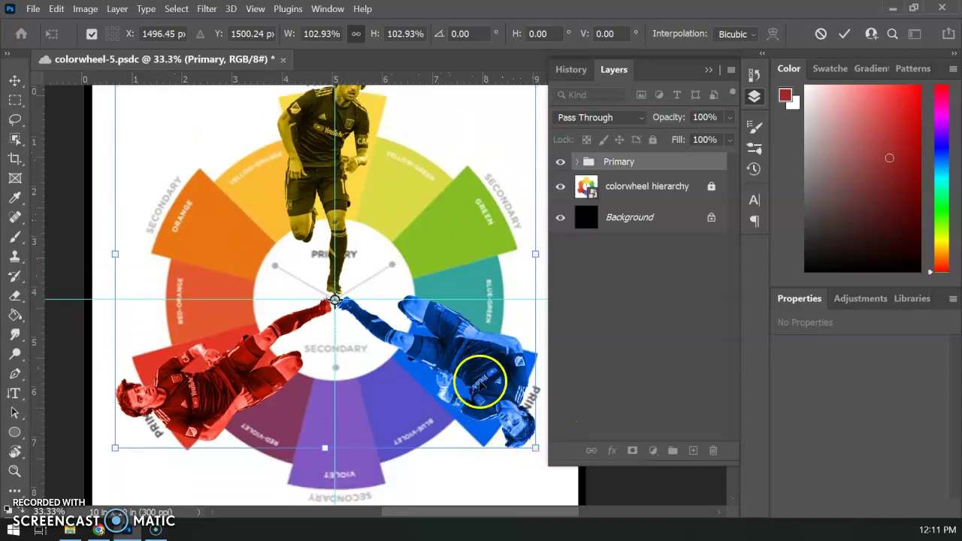
{"action": "key", "text": "Return"}
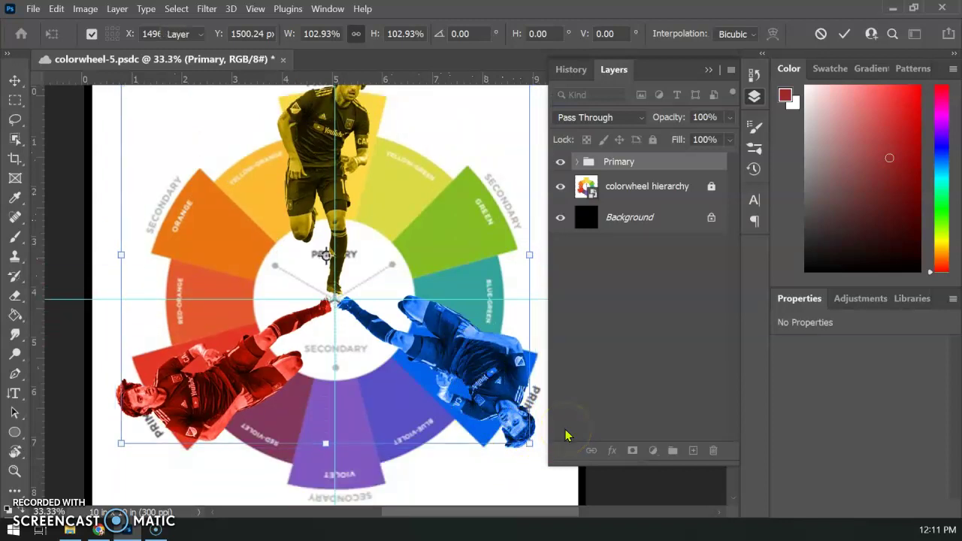
{"action": "key", "text": "ctrl+s"}
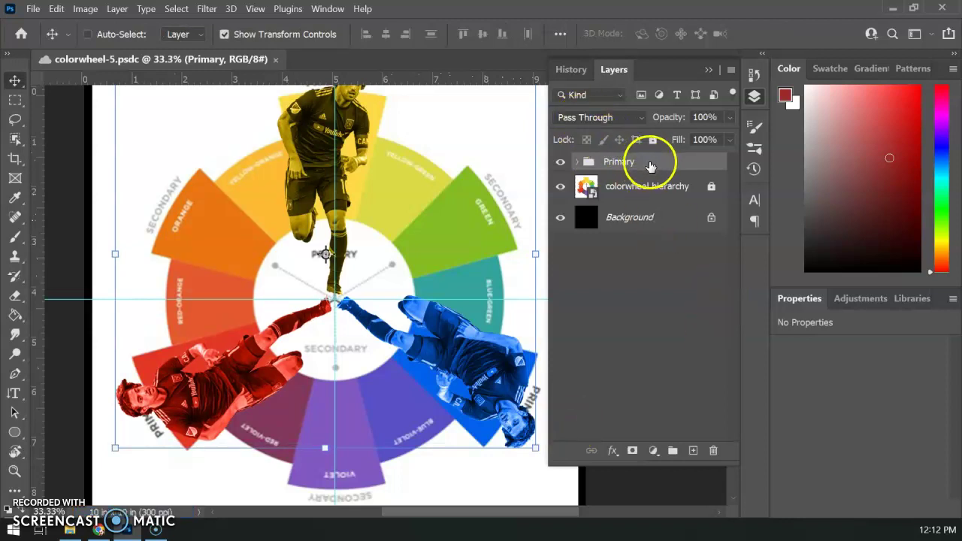
{"action": "left_click", "coordinate": [575, 163]}
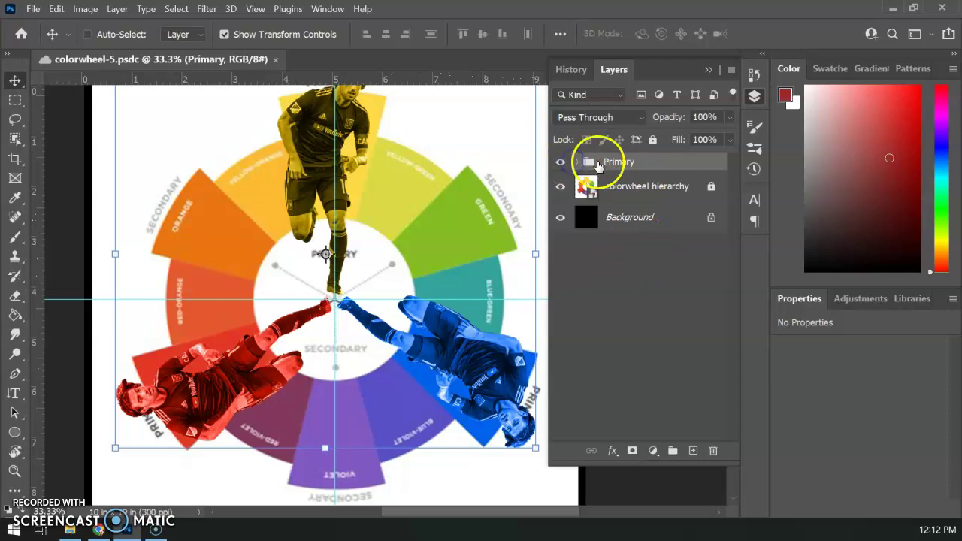
{"action": "left_click", "coordinate": [701, 219]}
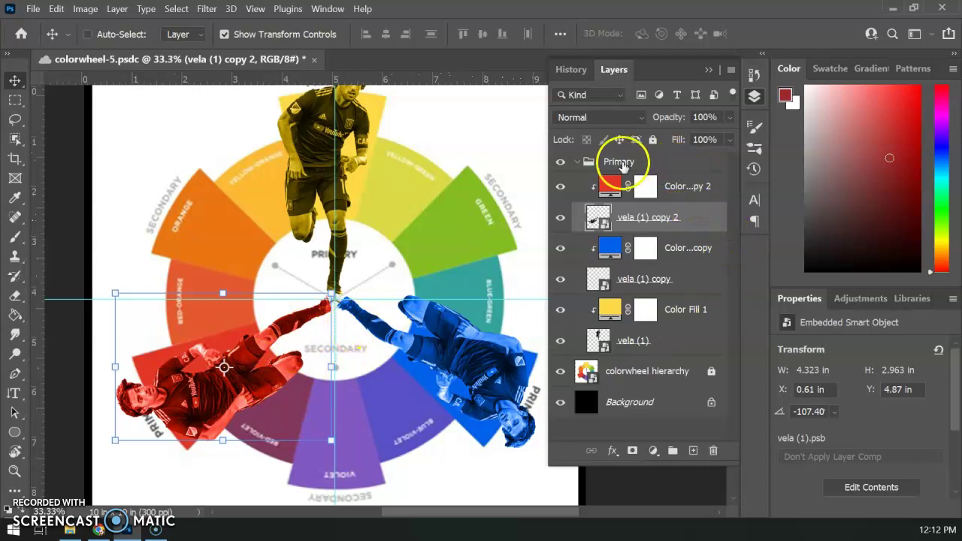
{"action": "left_click", "coordinate": [577, 164]}
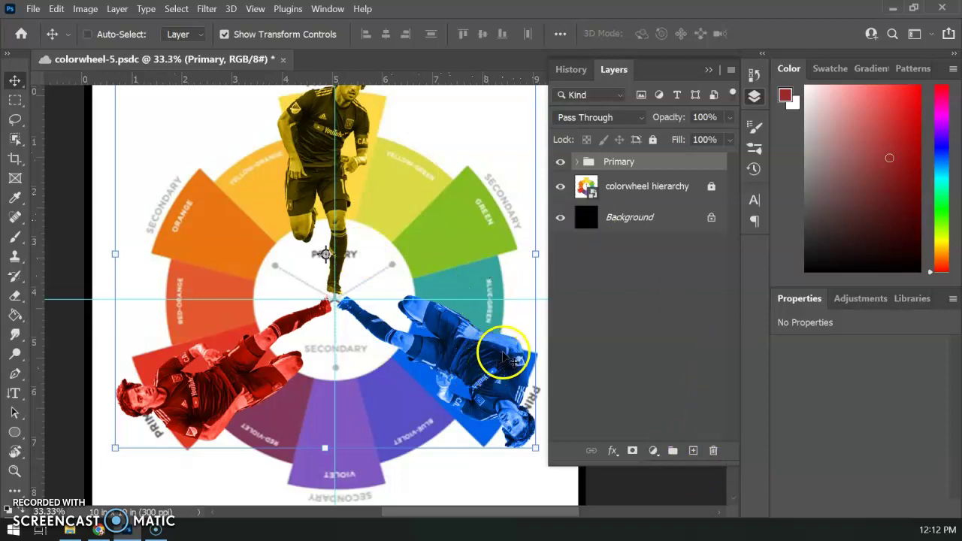
{"action": "left_click_drag", "start_coordinate": [625, 162], "coordinate": [571, 164]}
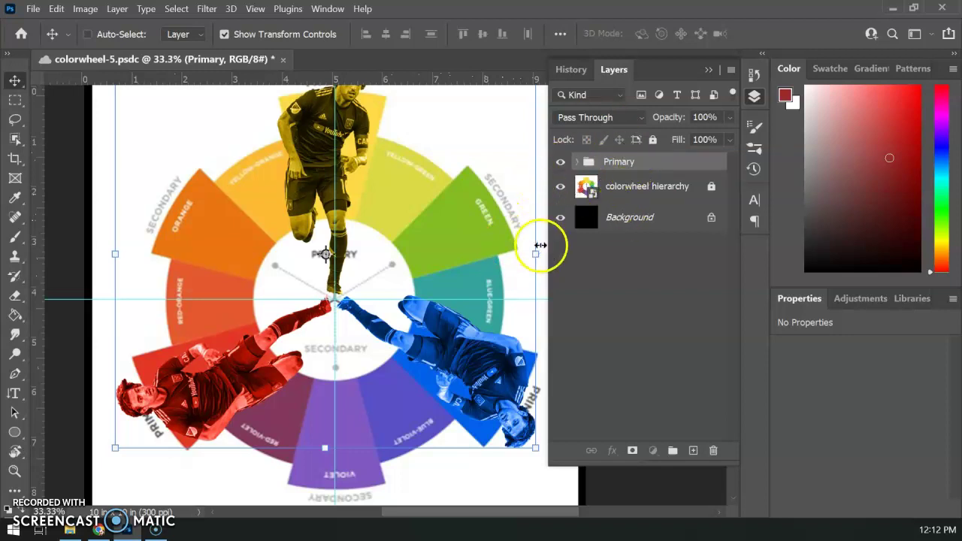